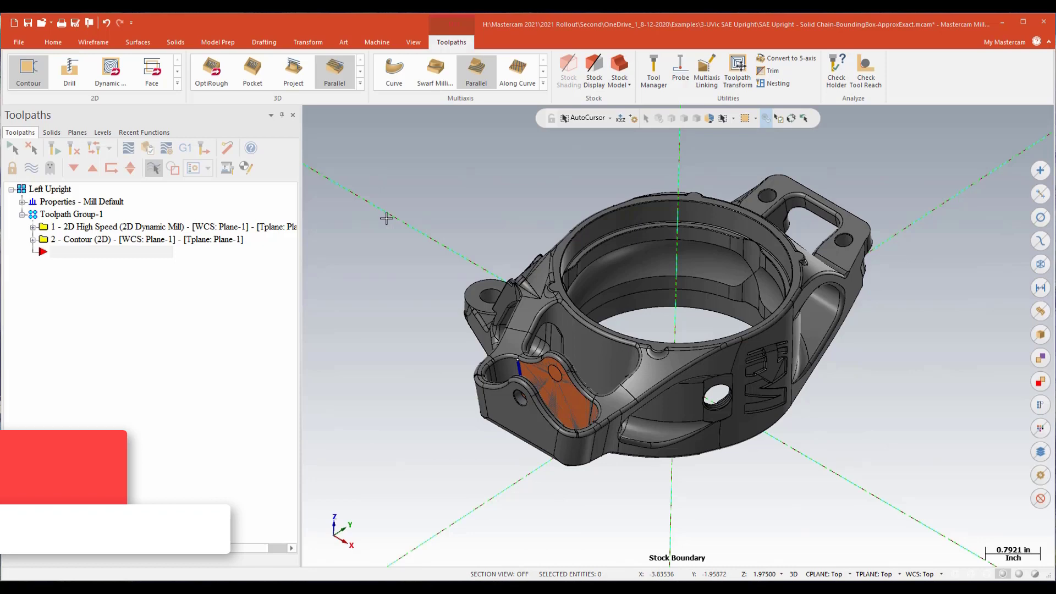
Hide level 1 Upright so only the stock boundary solid shows, centred in the view
click(104, 132)
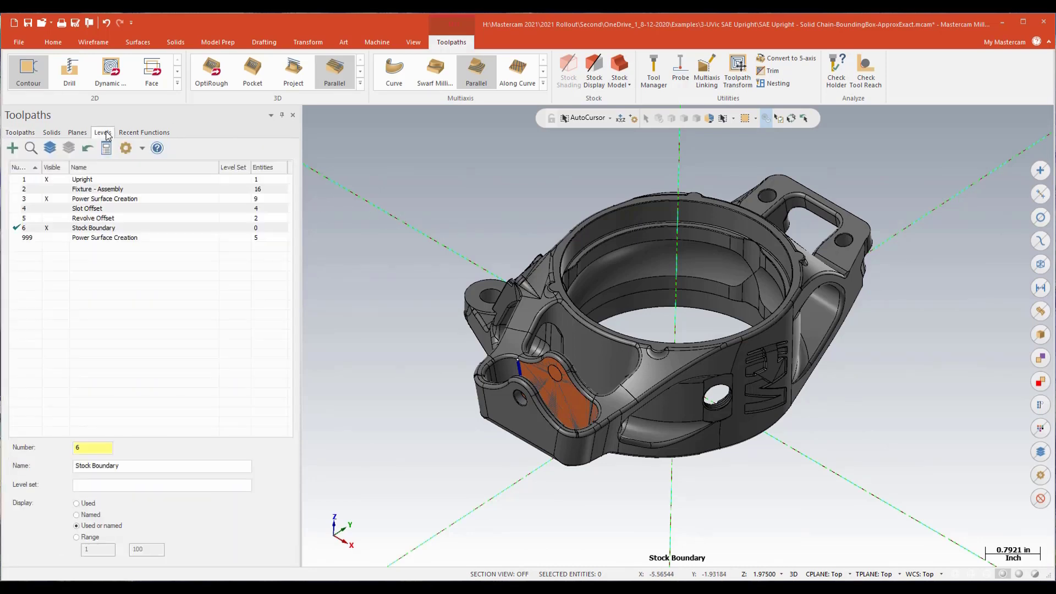
click(47, 180)
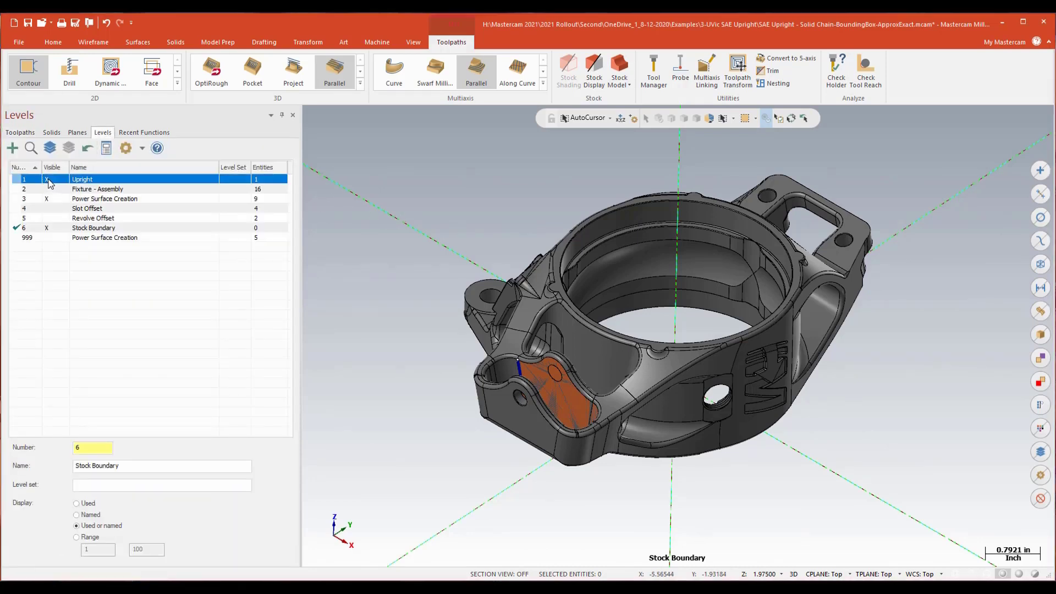
scroll(810, 253, up, 5)
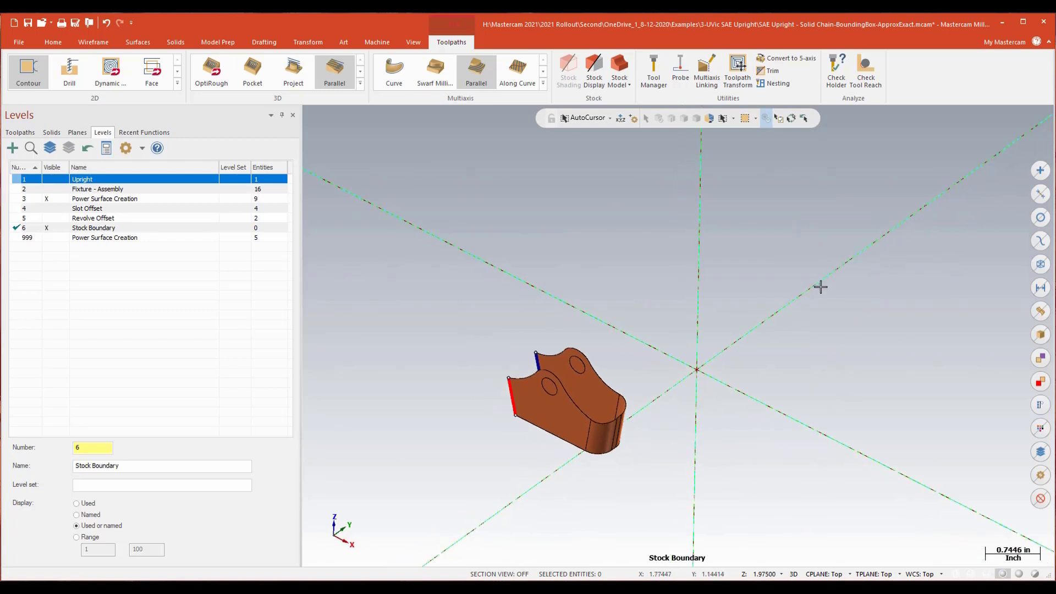
middle_drag(810, 253, 809, 251)
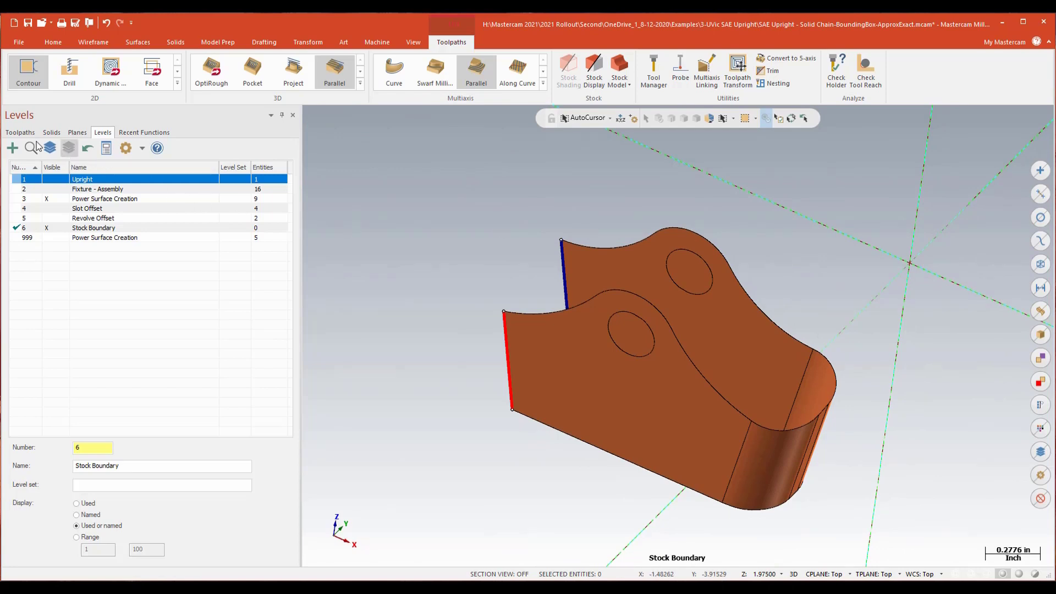
click(20, 133)
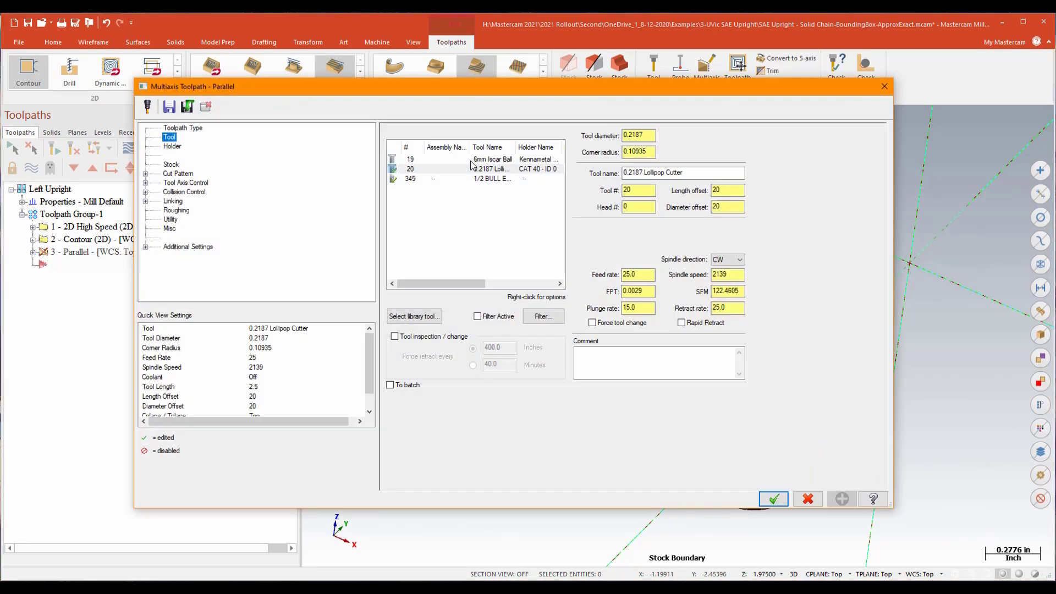
Use tool #20, the 0.2187 Lollipop Cutter, for the Parallel toolpath
click(493, 170)
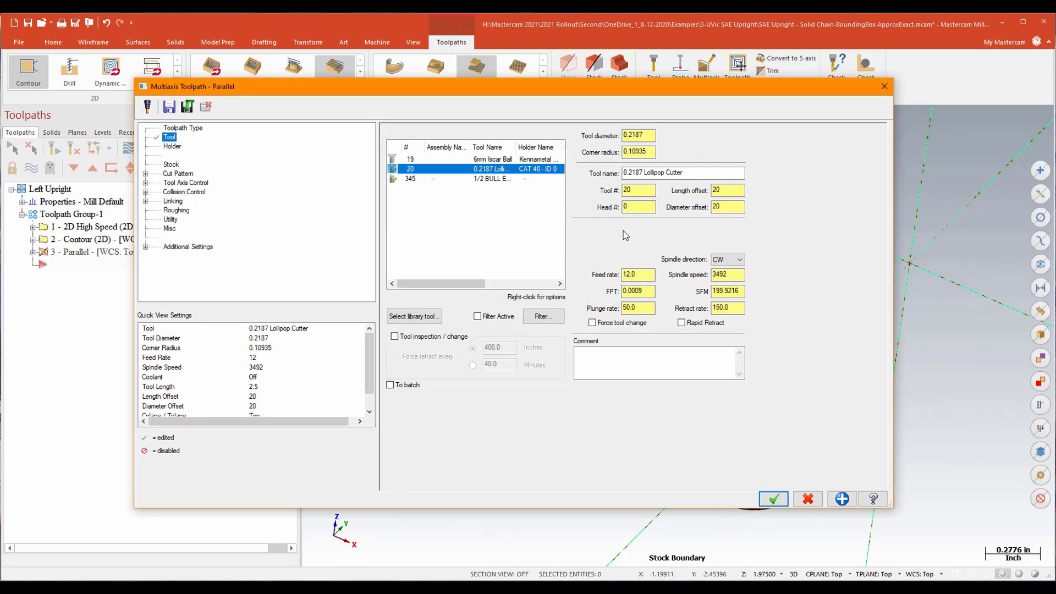
click(176, 174)
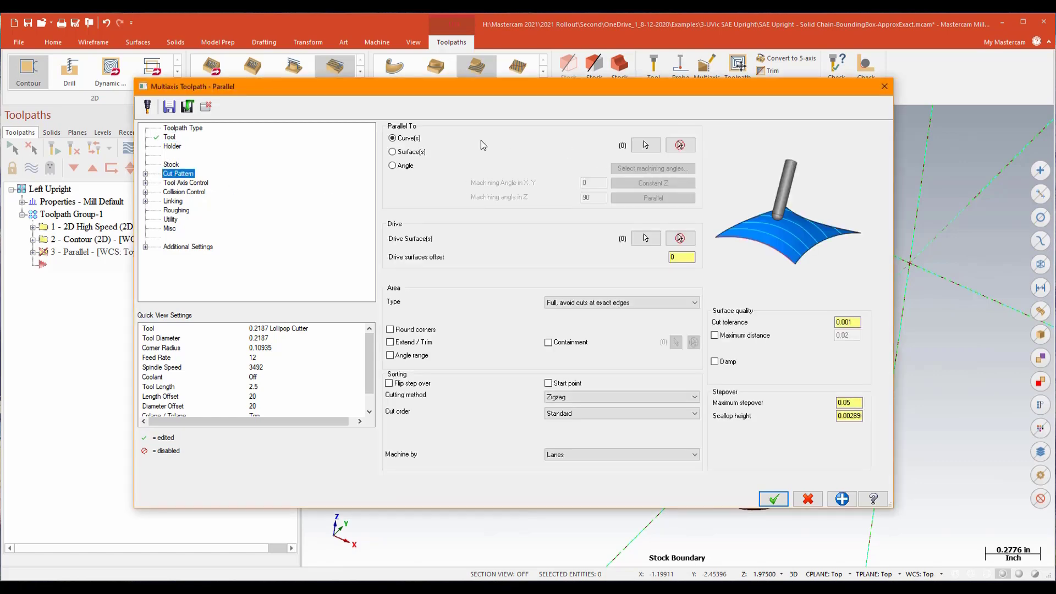
Chain the part's left edge as the curve the Parallel cuts follow
click(645, 146)
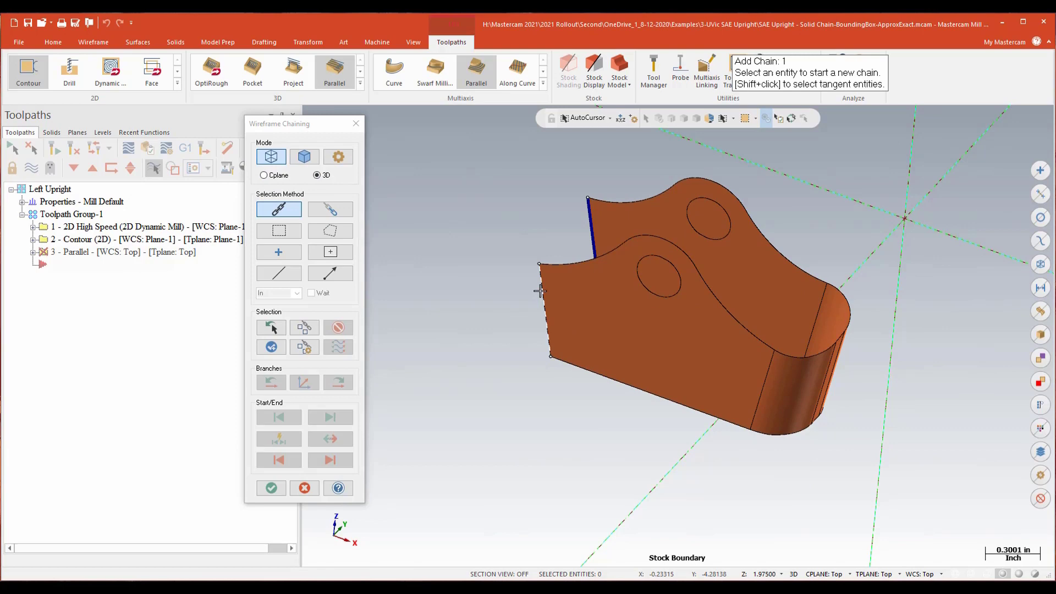
click(539, 272)
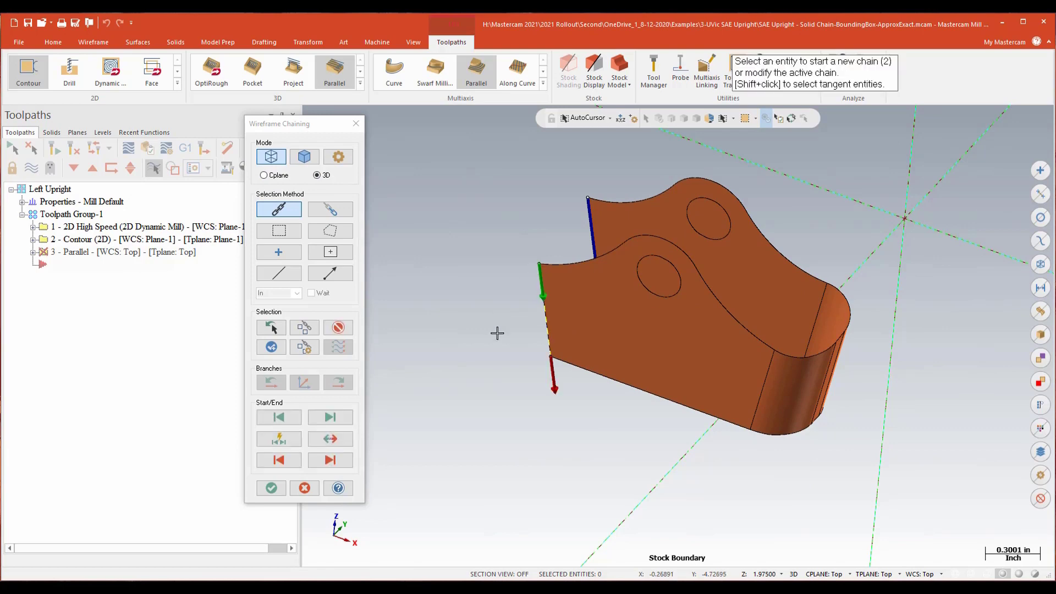
click(271, 488)
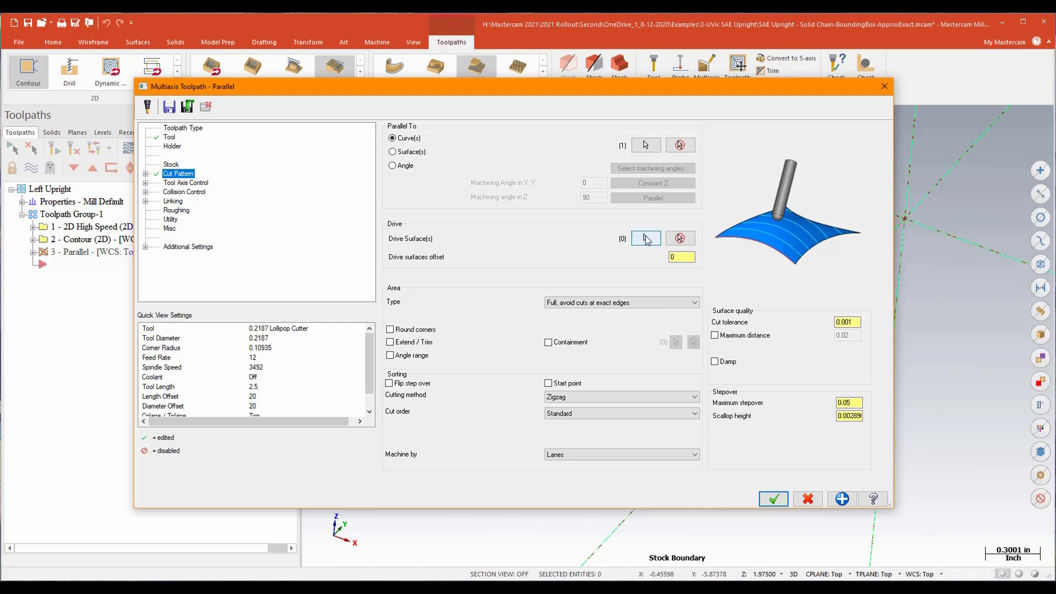
Select the front faces as drive surfaces and make cuts start and end at exact surface edges
click(646, 239)
click(657, 275)
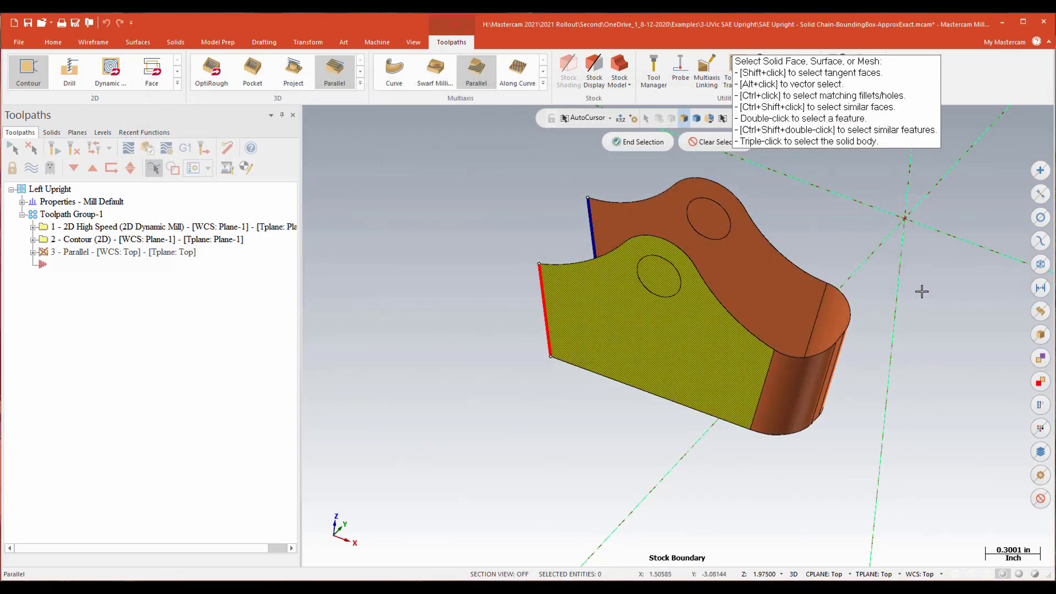
click(639, 142)
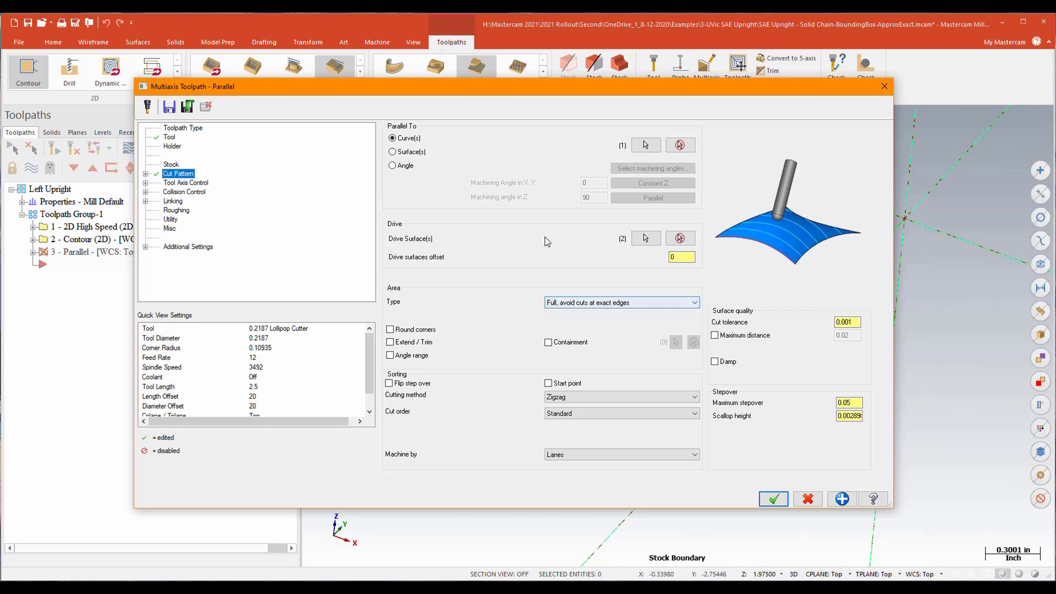
click(694, 303)
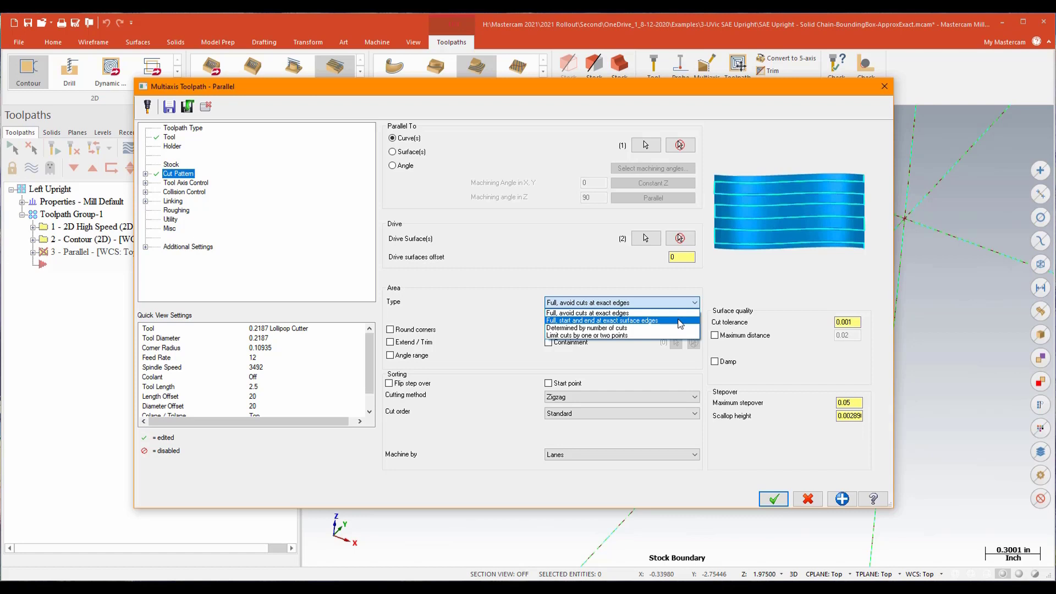
click(680, 320)
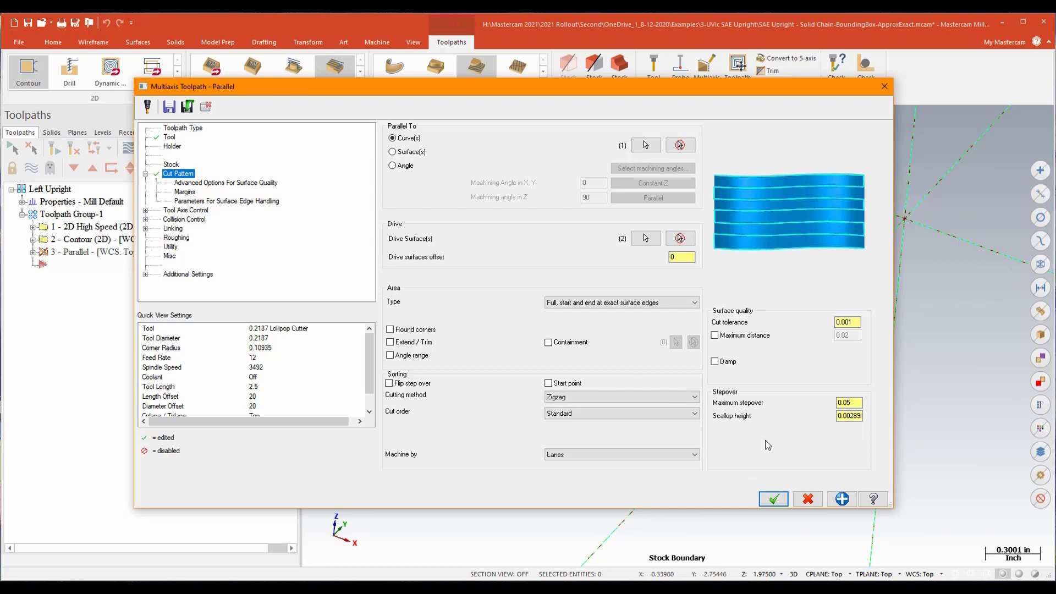
Calculate the Parallel toolpath and zoom in on its zigzag passes across the front faces
click(781, 501)
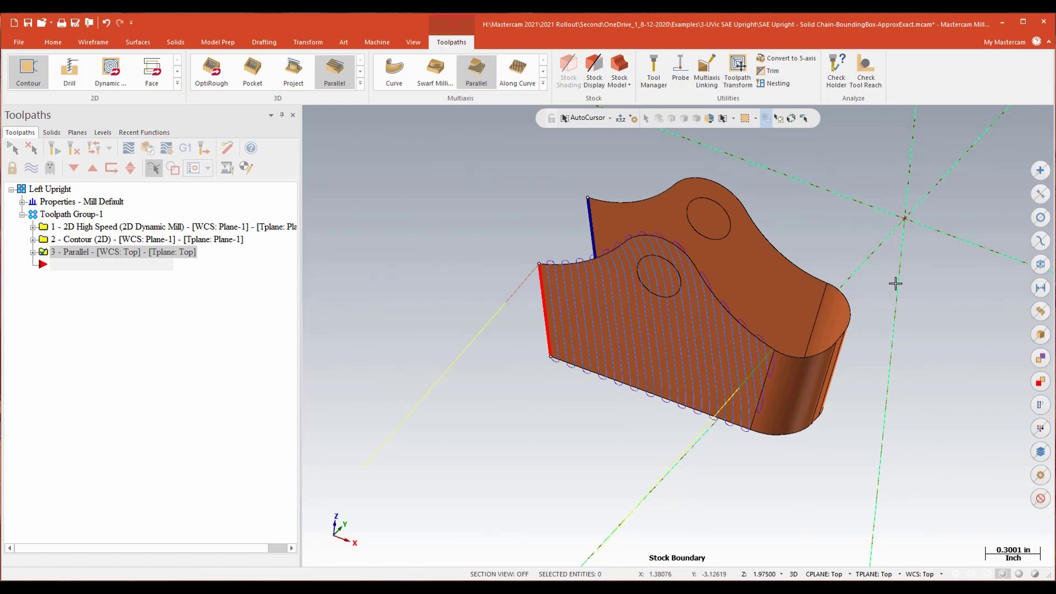
scroll(896, 283, up, 3)
scroll(896, 283, up, 2)
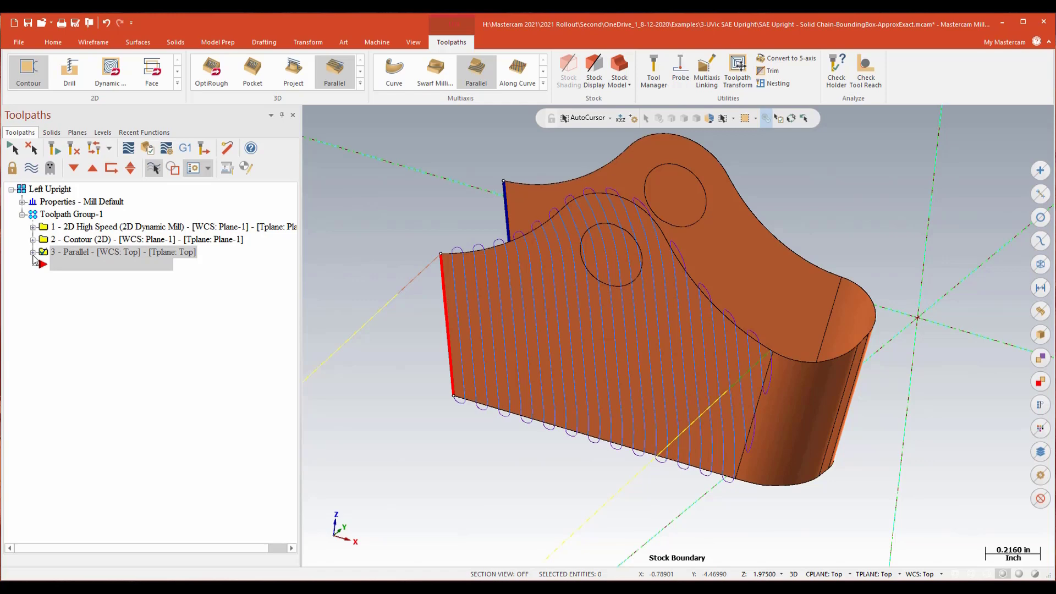
In surface edge handling, turn on Extend edge curve with a 0.04 merge value
click(33, 251)
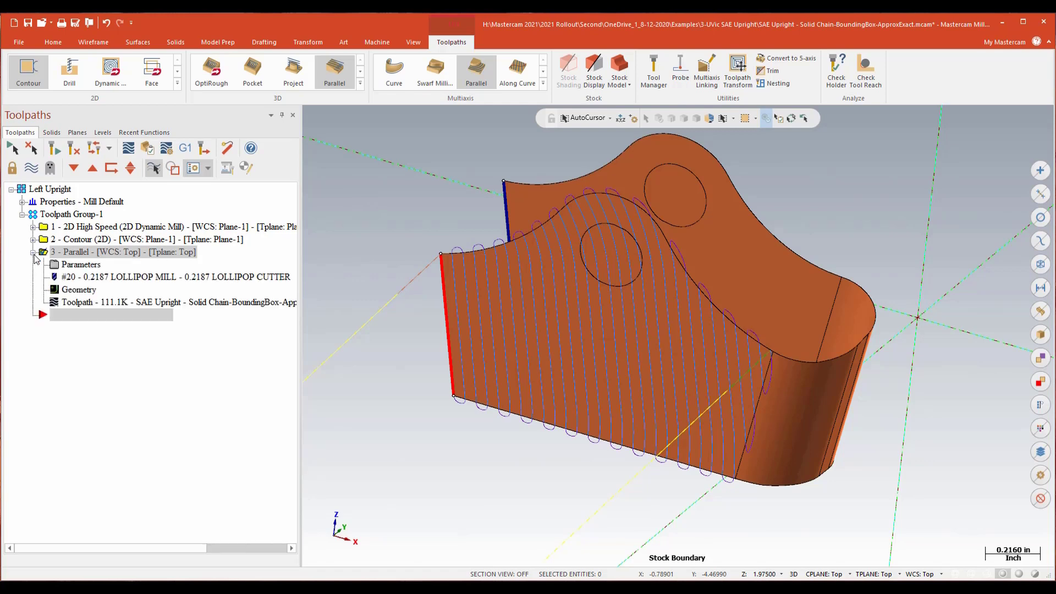
click(81, 265)
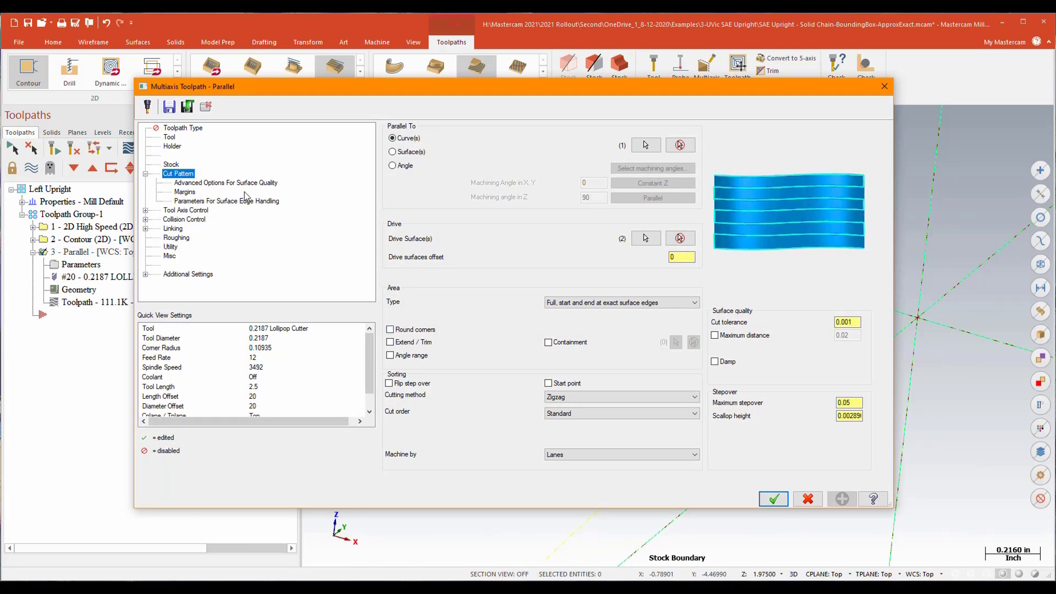
click(198, 183)
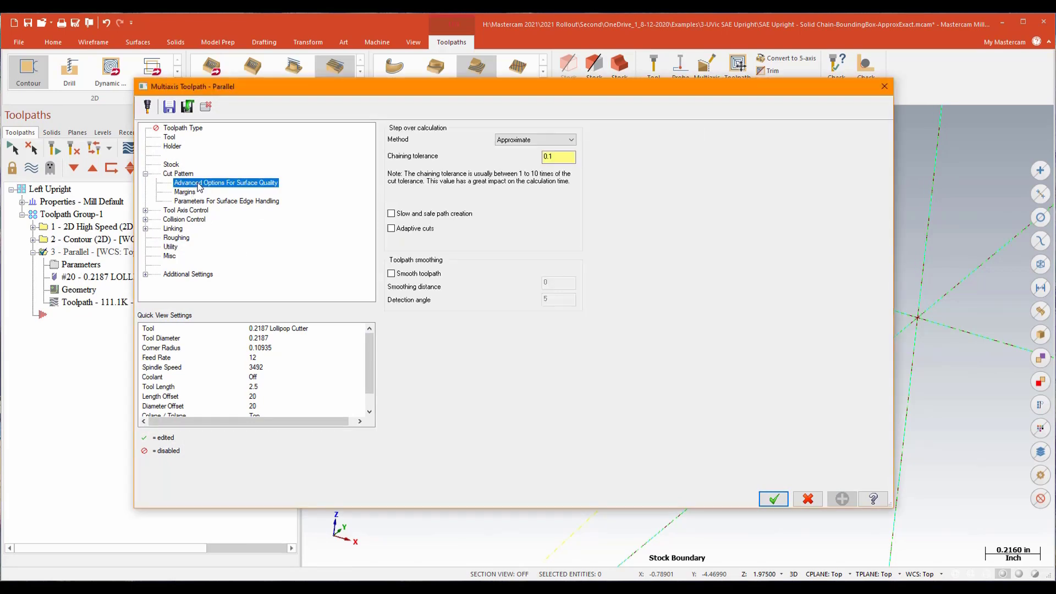
click(197, 202)
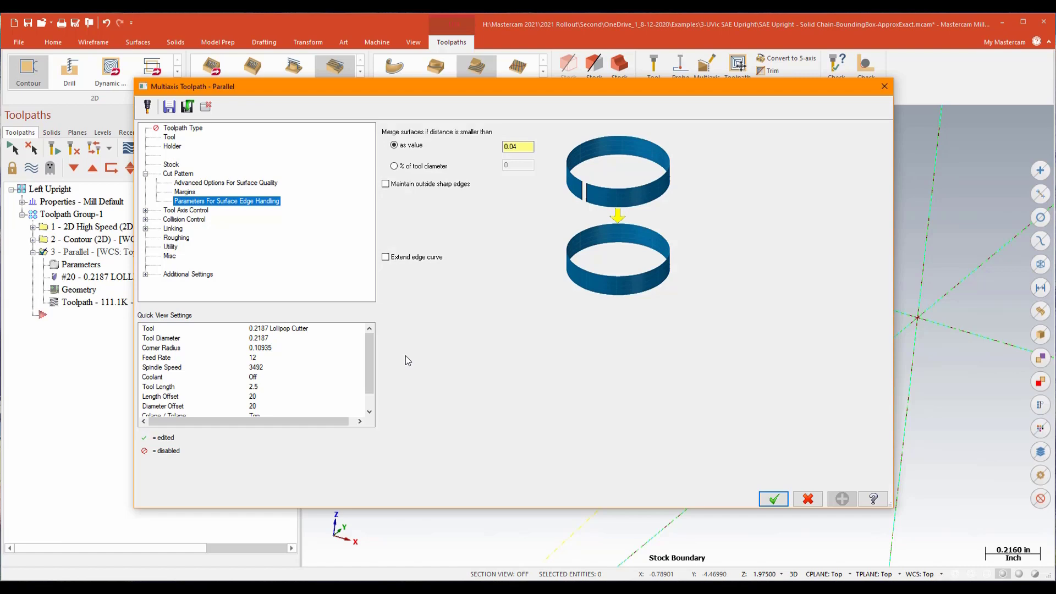
click(386, 257)
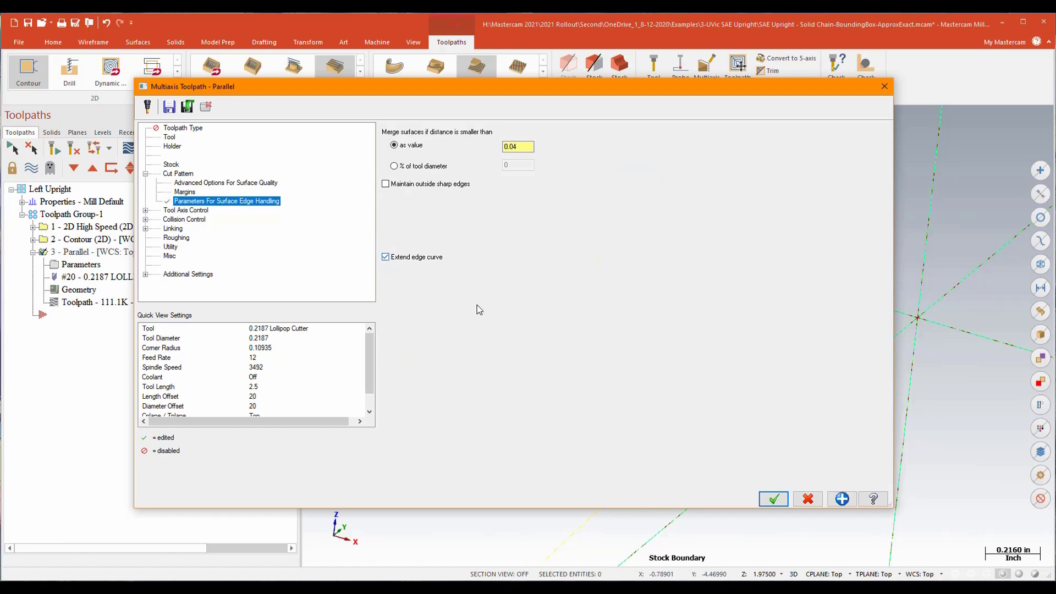
click(773, 497)
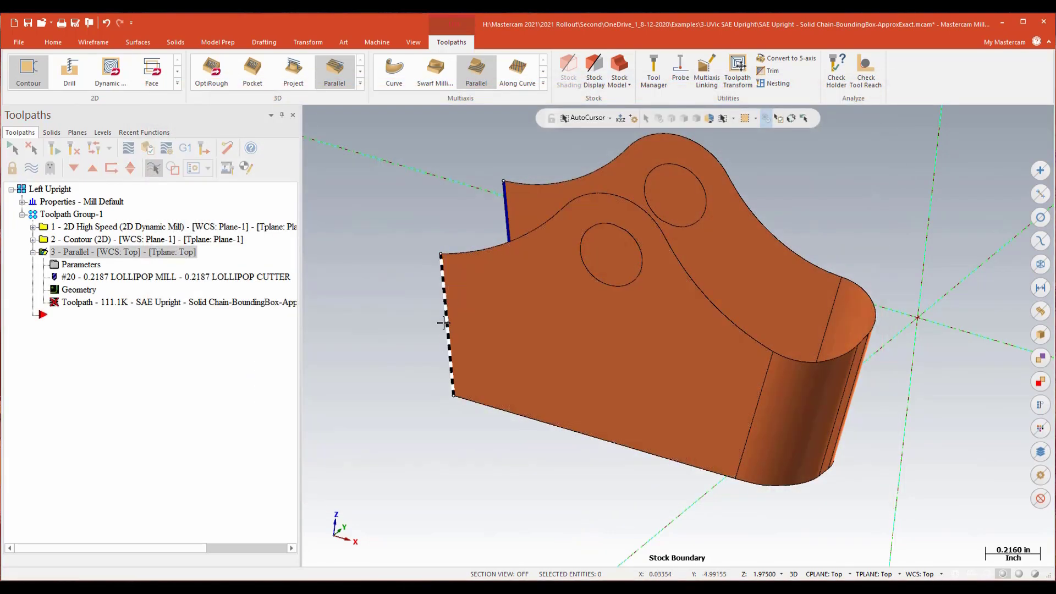
Select the front stock-boundary edge and regenerate the Parallel toolpath
click(431, 311)
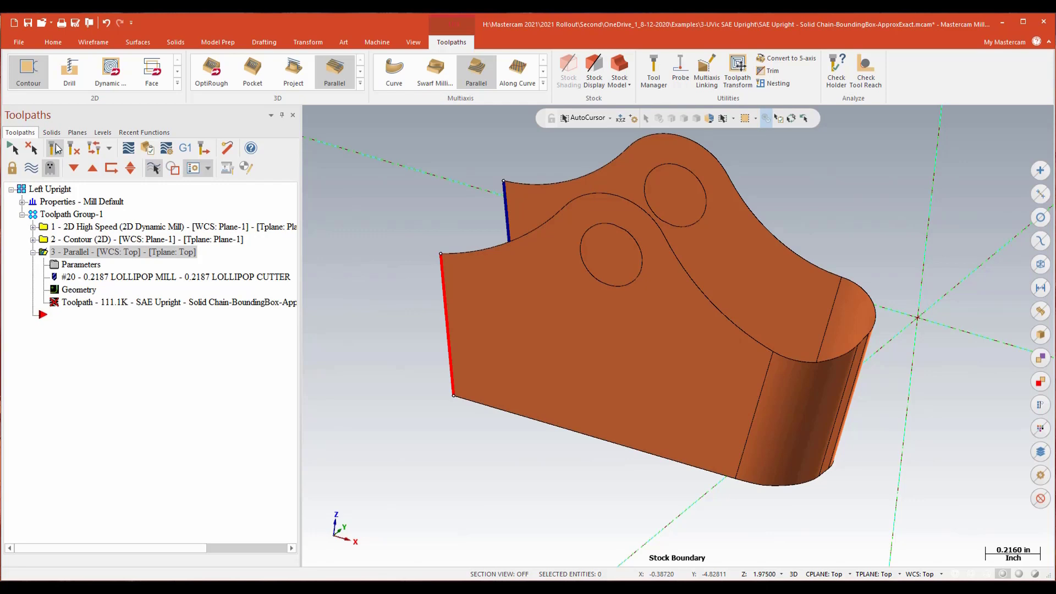
click(55, 150)
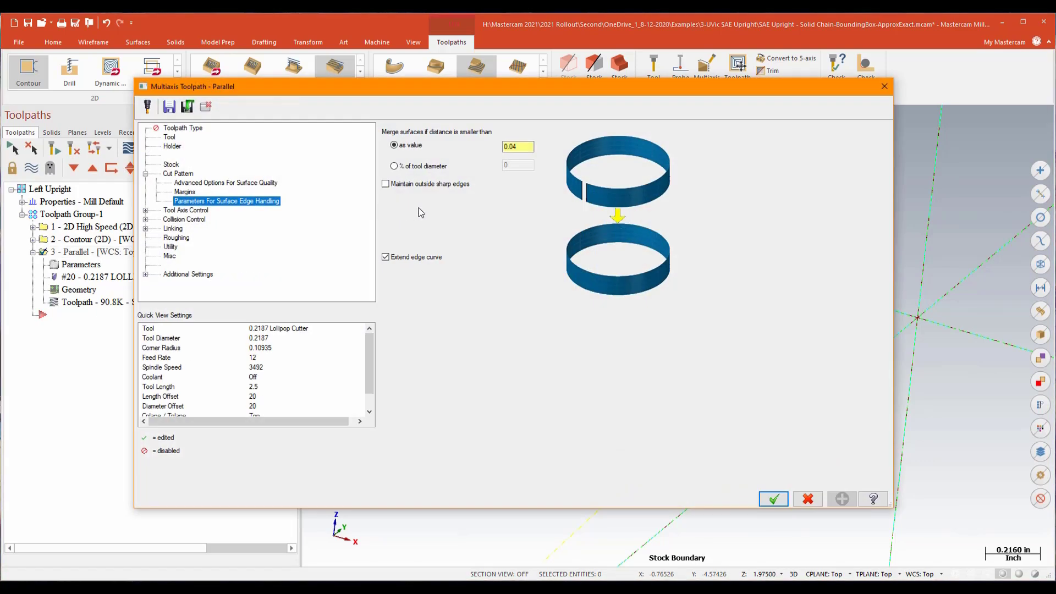
Reselect the Parallel toolpath's drive surfaces, seven instead of two, and accept
click(176, 175)
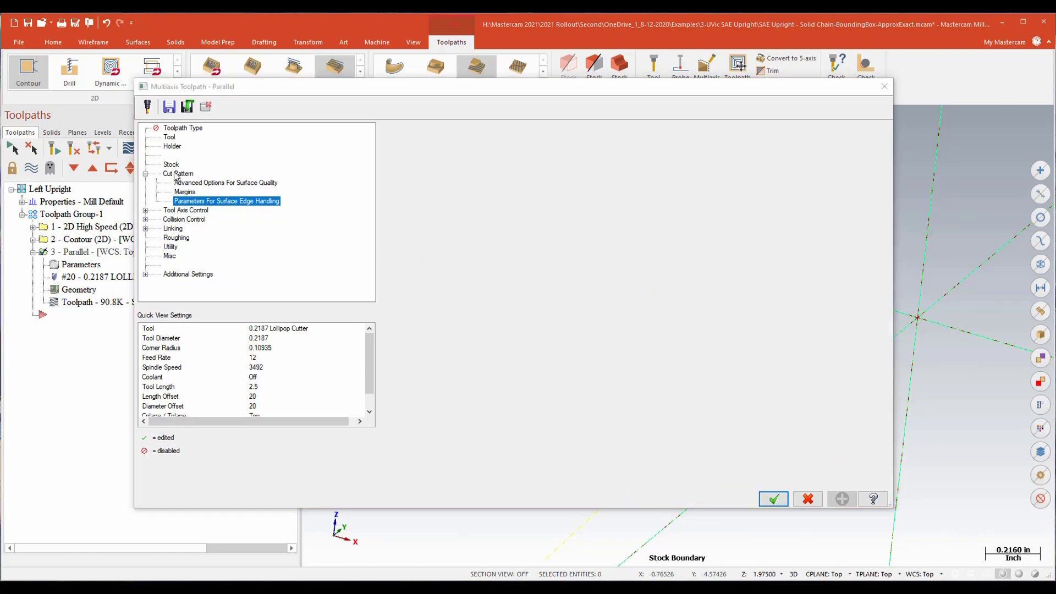
click(638, 242)
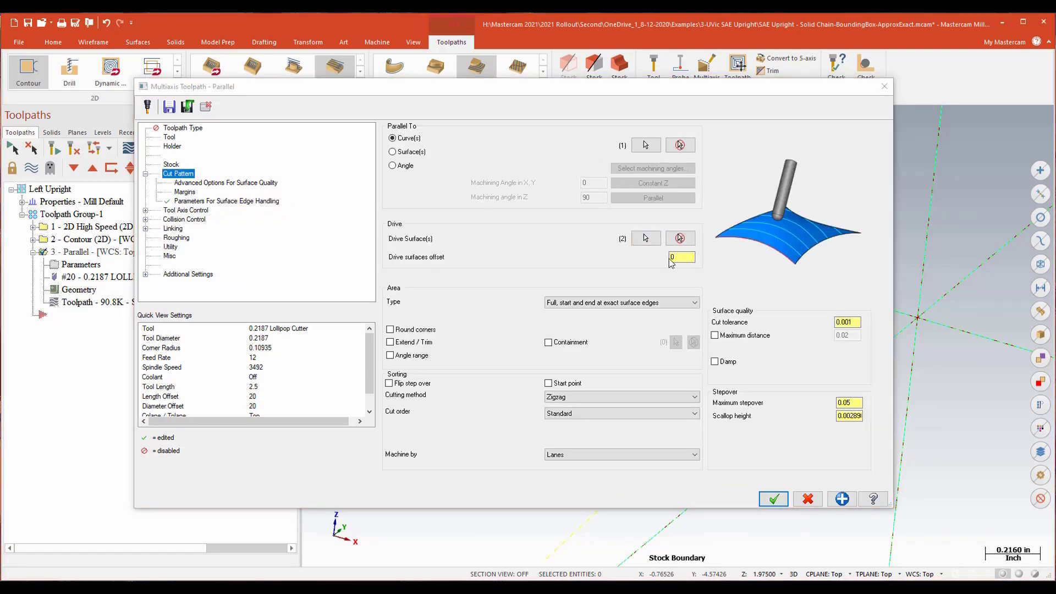
middle_drag(870, 346, 643, 152)
click(642, 144)
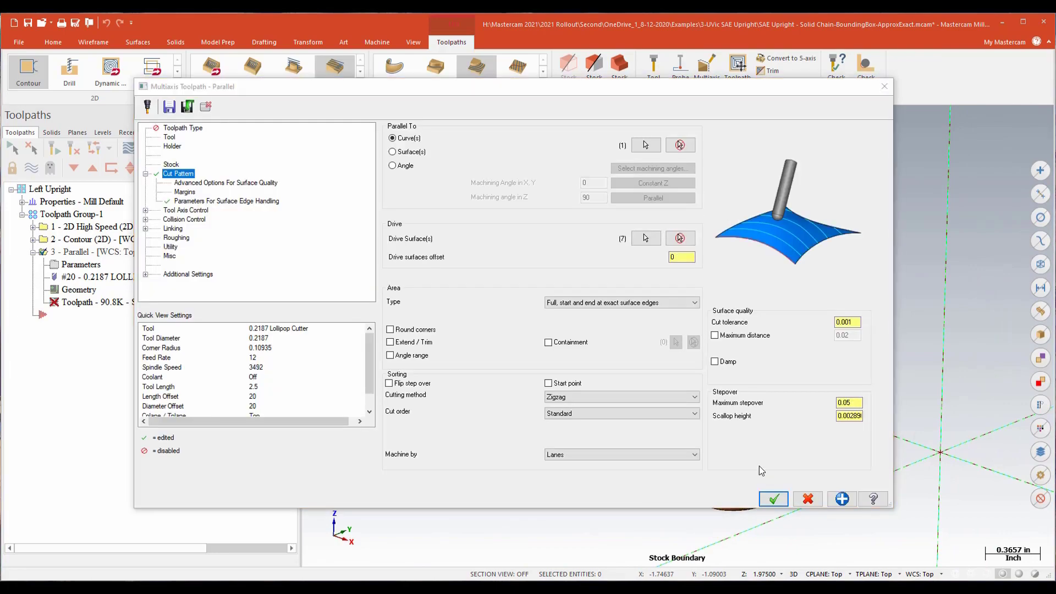
click(774, 499)
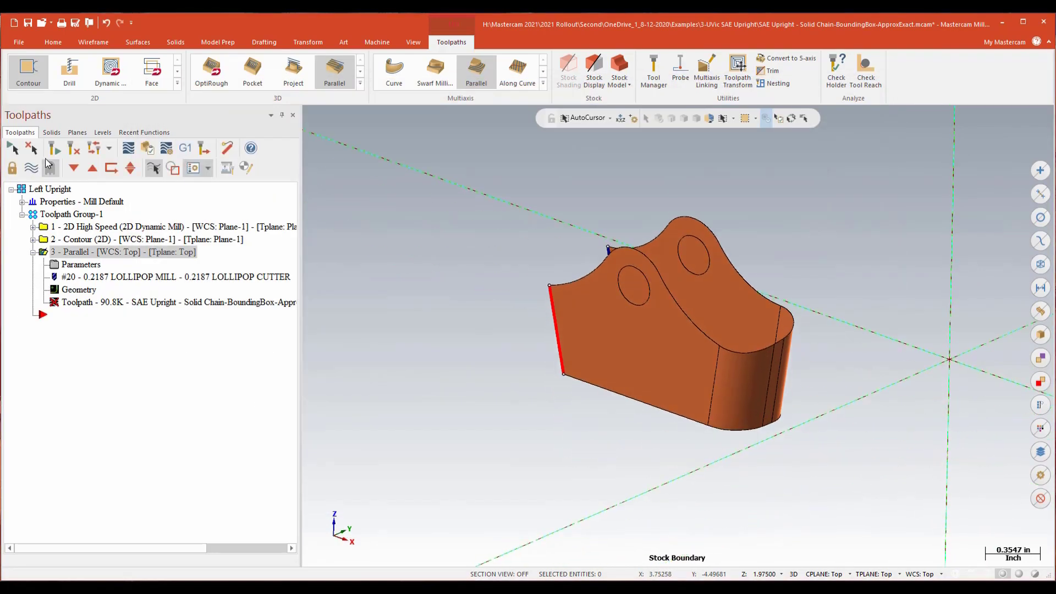
Regenerate the Parallel toolpath over all seven drive surfaces and reopen its parameters
click(53, 149)
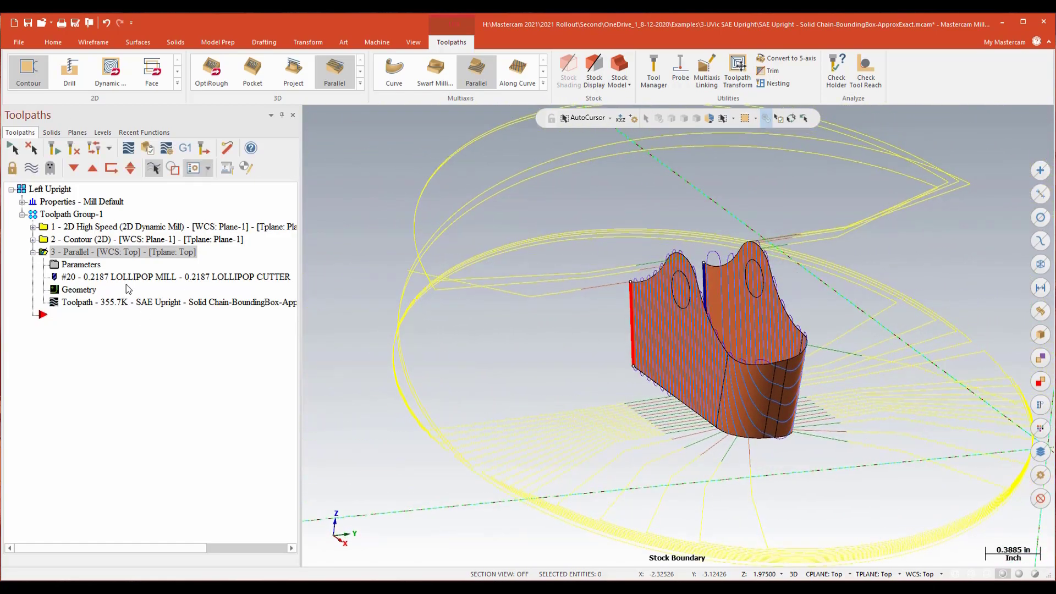
click(87, 270)
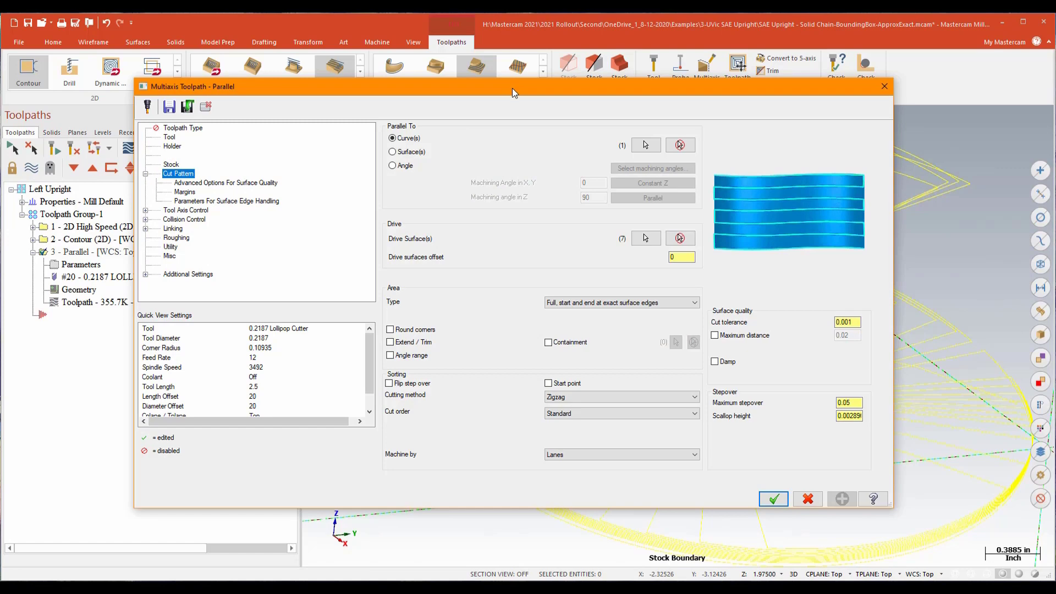
Switch the step over calculation method from Approximate to Exact
drag(512, 88, 521, 83)
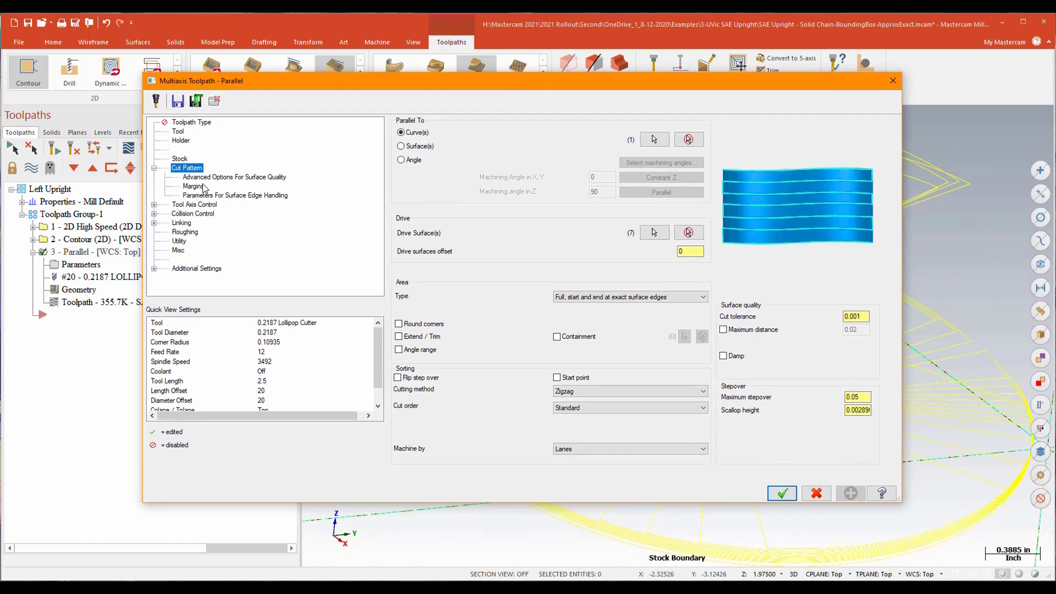
click(239, 177)
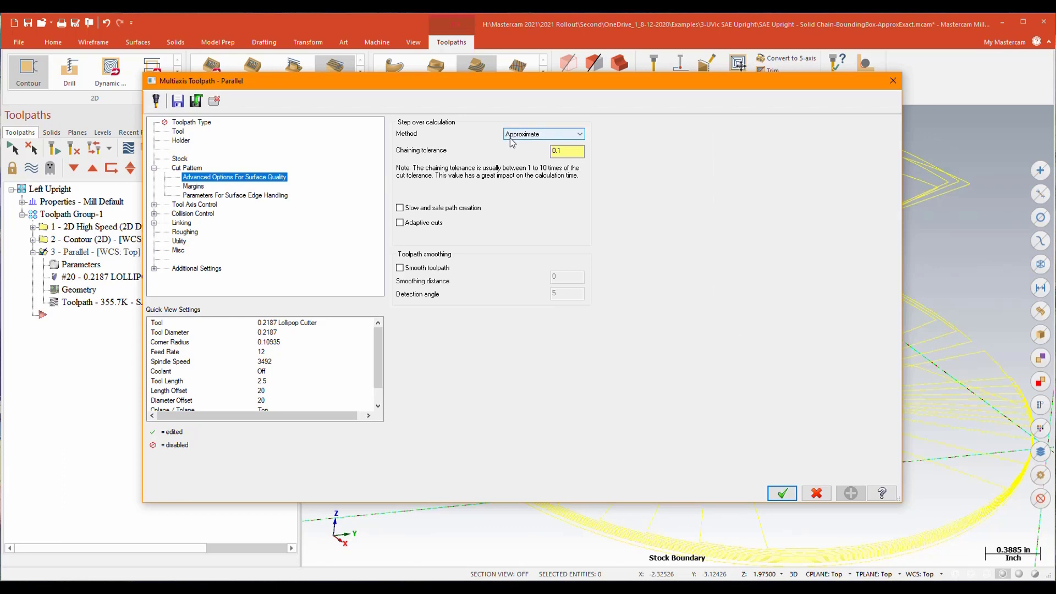
click(511, 138)
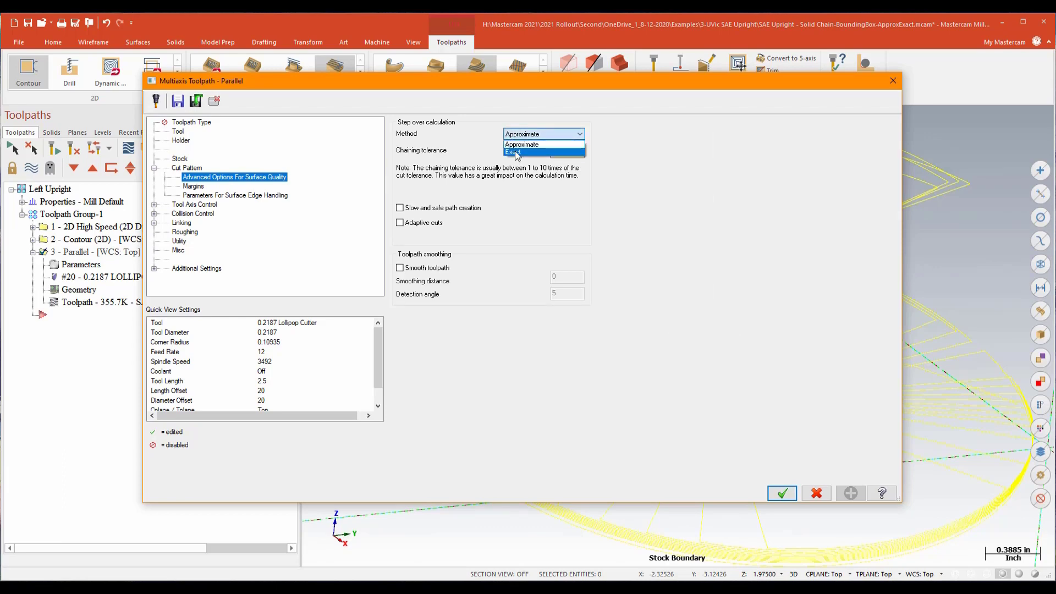
click(517, 153)
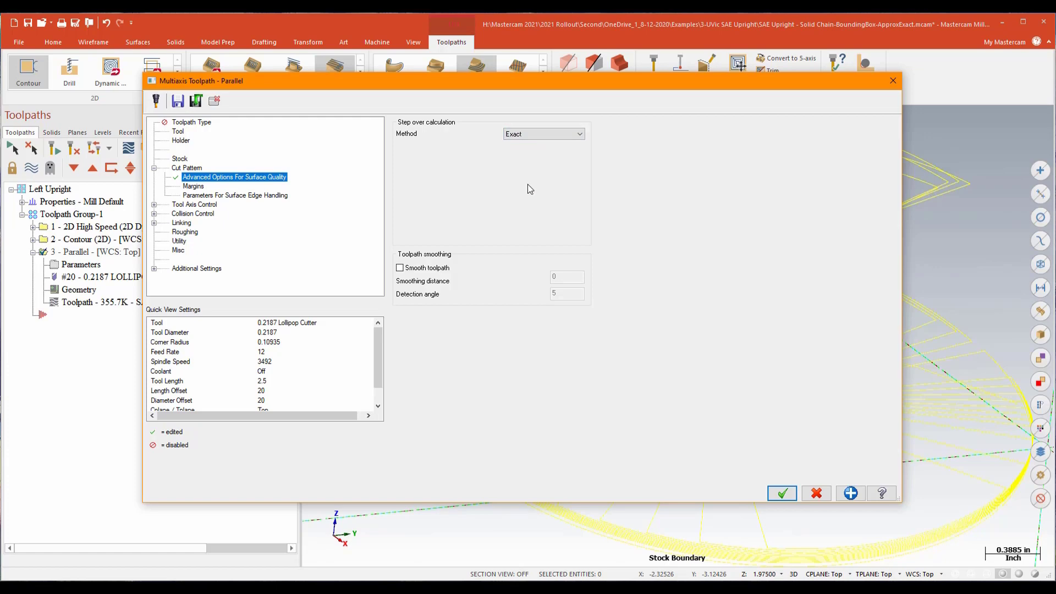
Regenerate the Parallel toolpath with Exact stepover and rotate the view to inspect its passes
click(781, 494)
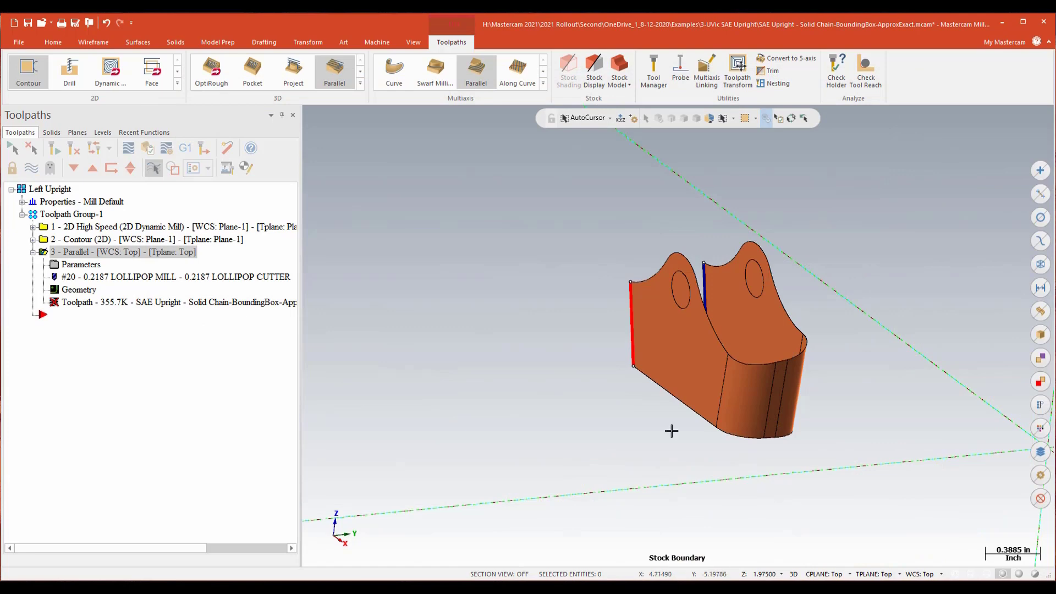
click(54, 148)
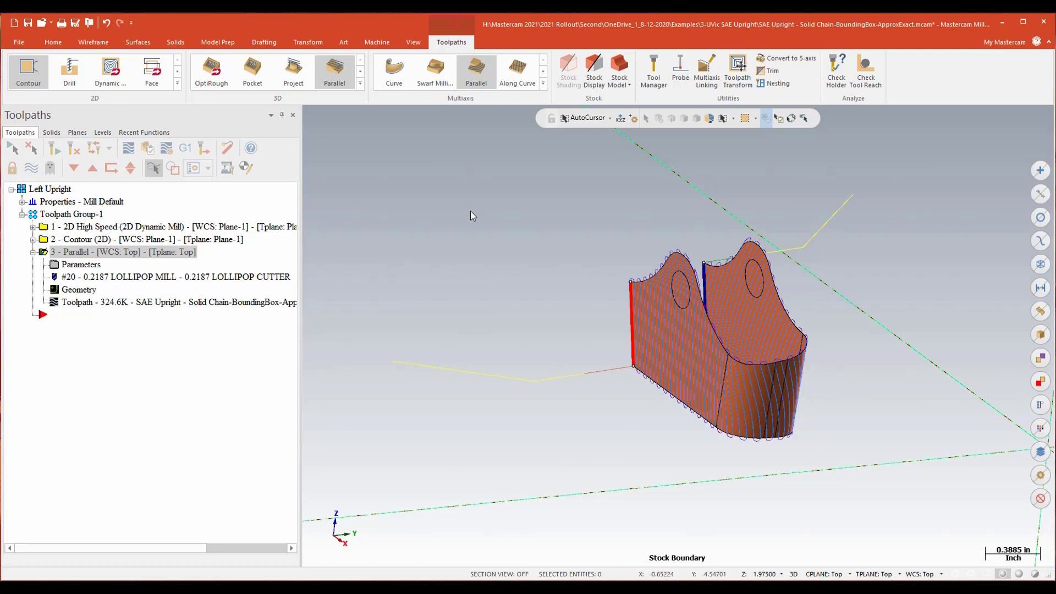
key(alt+Left)
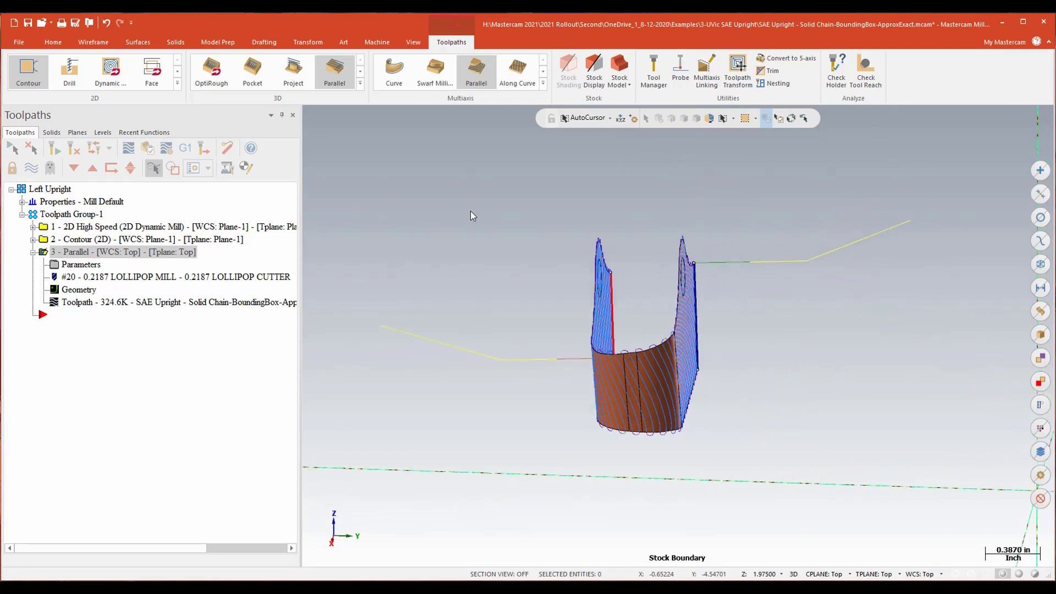
key(alt+Left)
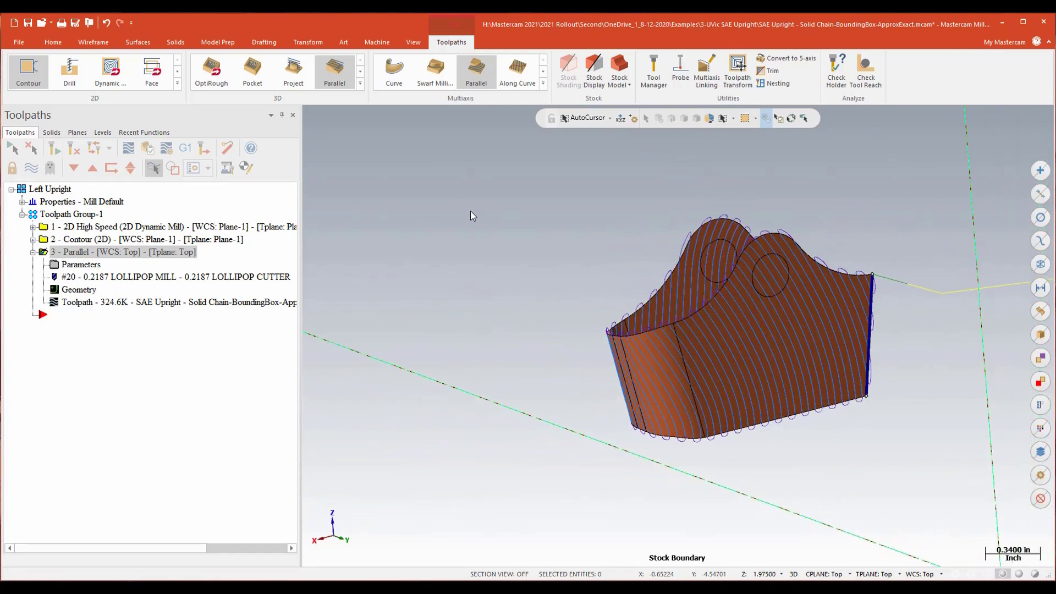
key(alt+Left)
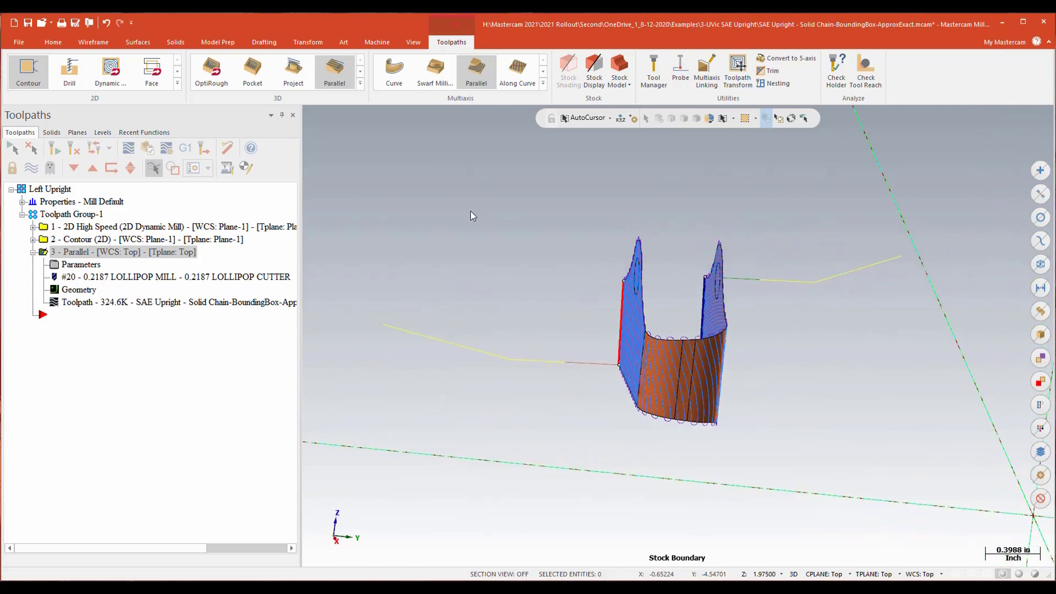
key(alt+Left)
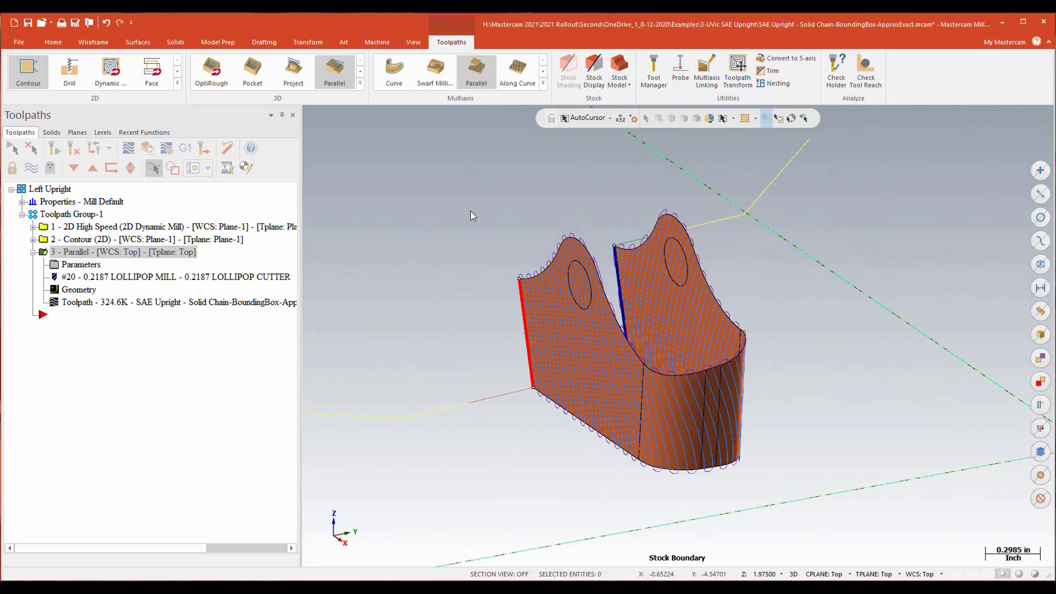
key(alt+Left)
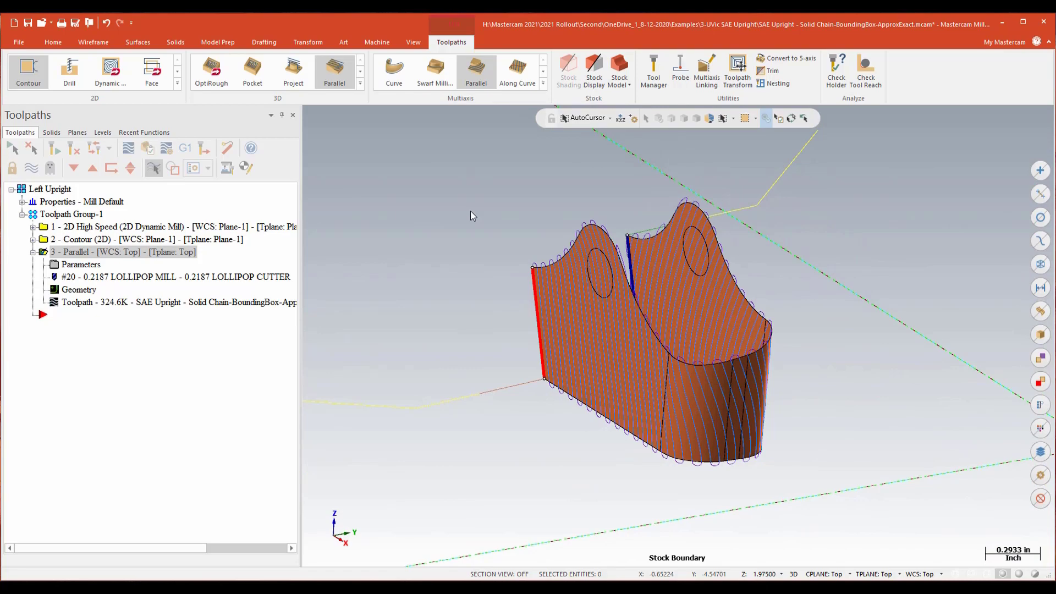